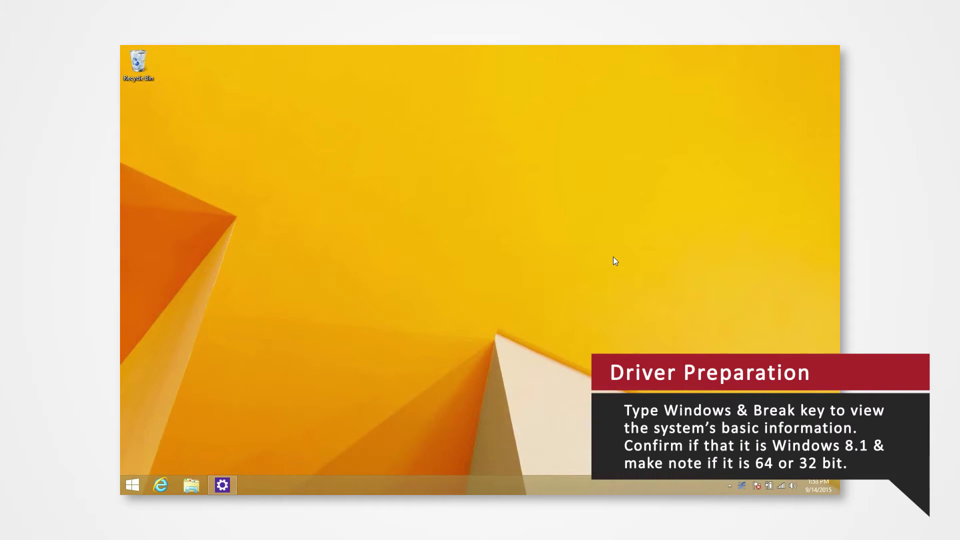
Confirm in the System window that this is Windows 8.1 with a 64-bit operating system, then close it.
key(super+Pause)
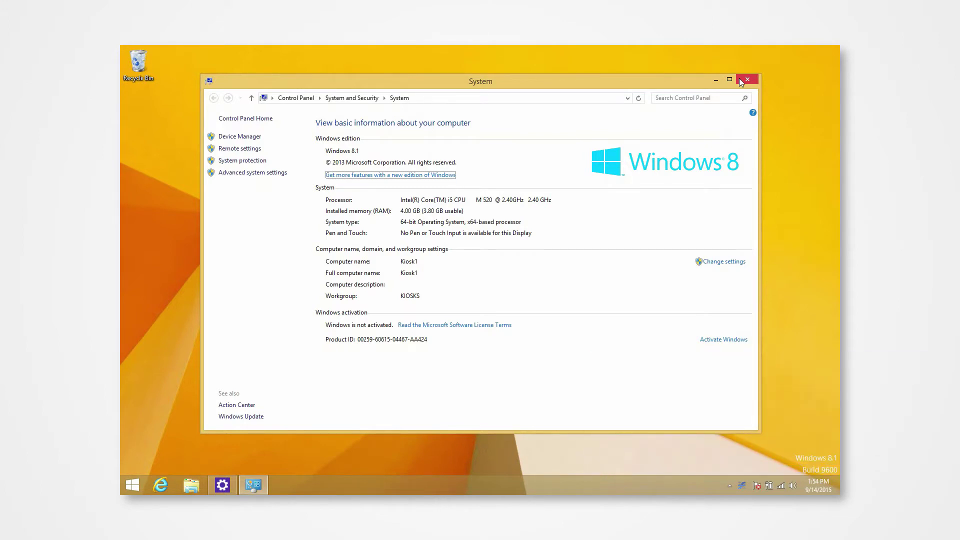
click(738, 78)
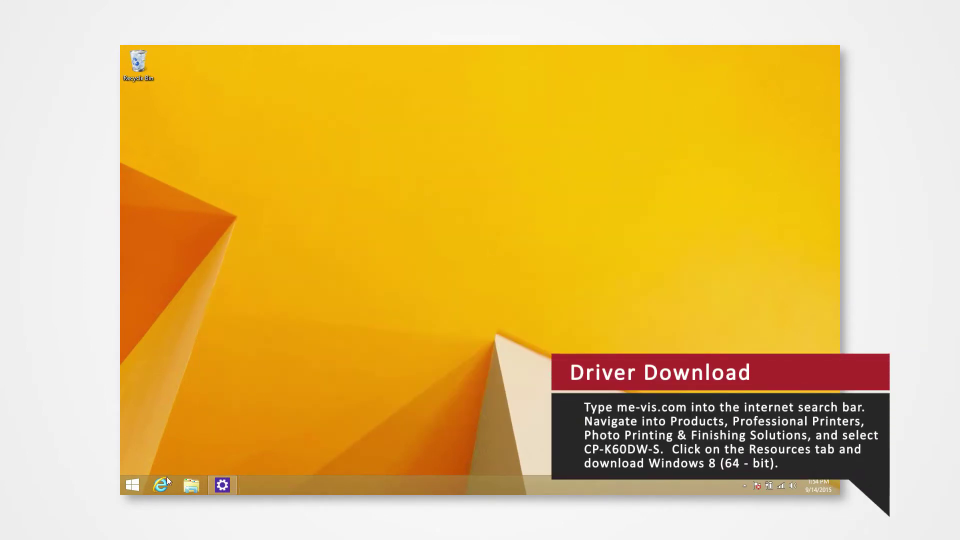
Load me-vis.com in Internet Explorer.
click(160, 485)
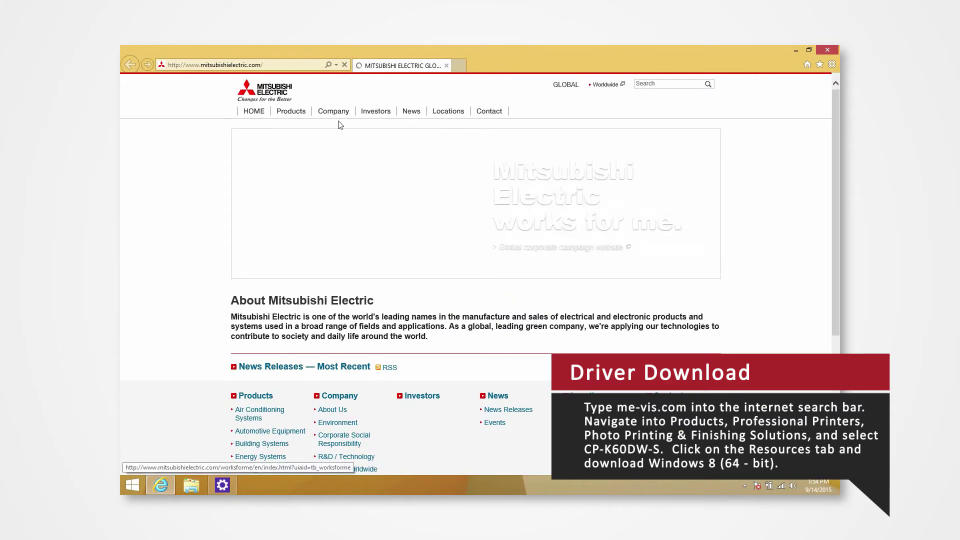
click(286, 65)
text(me)
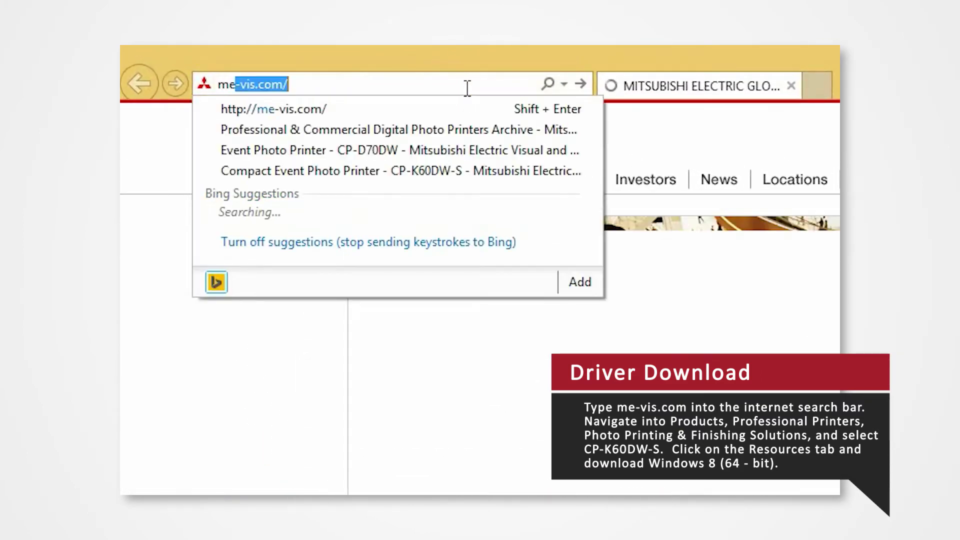
text(-vis.com)
key(Return)
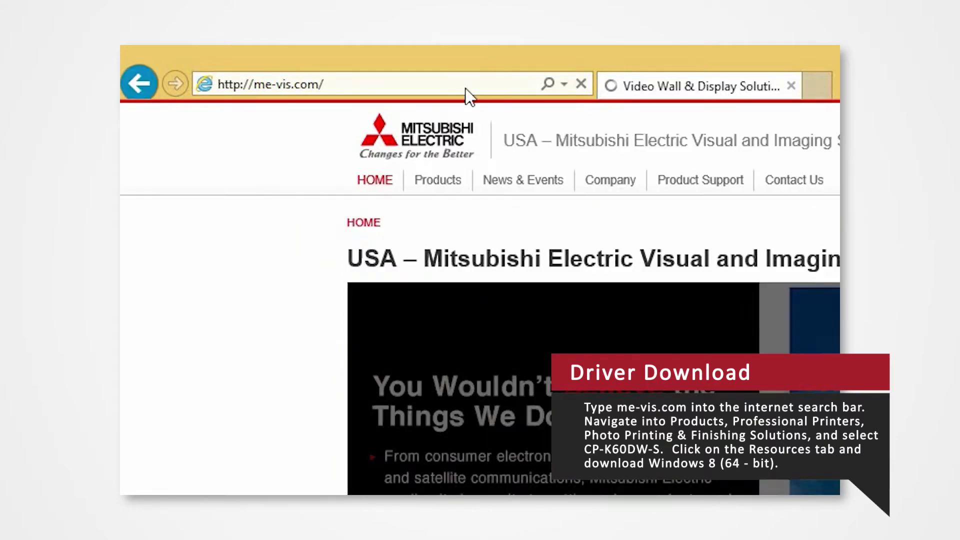
Go through Professional Printers and Photo Printing and Finishing Solutions to the CP-K60DW-S Resources tab.
mouse_move(407, 172)
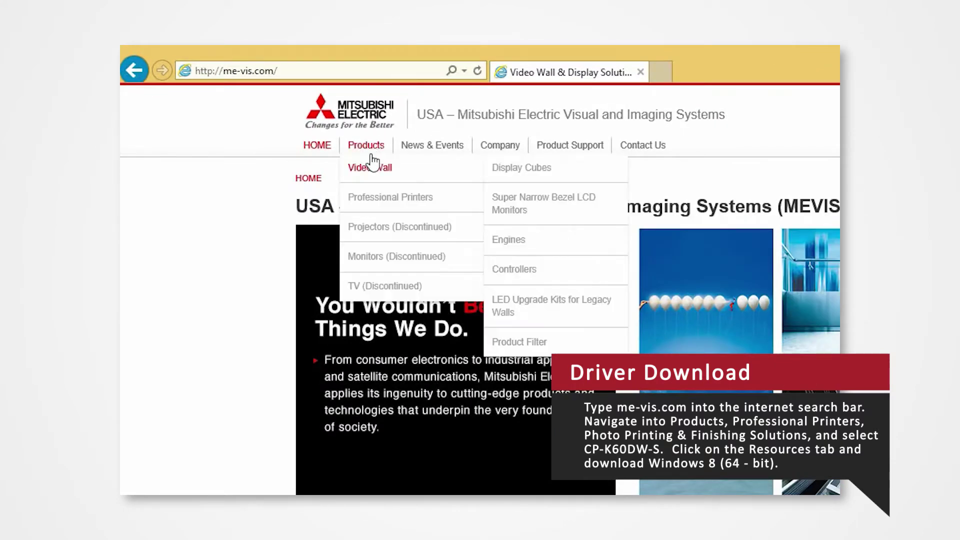
click(387, 200)
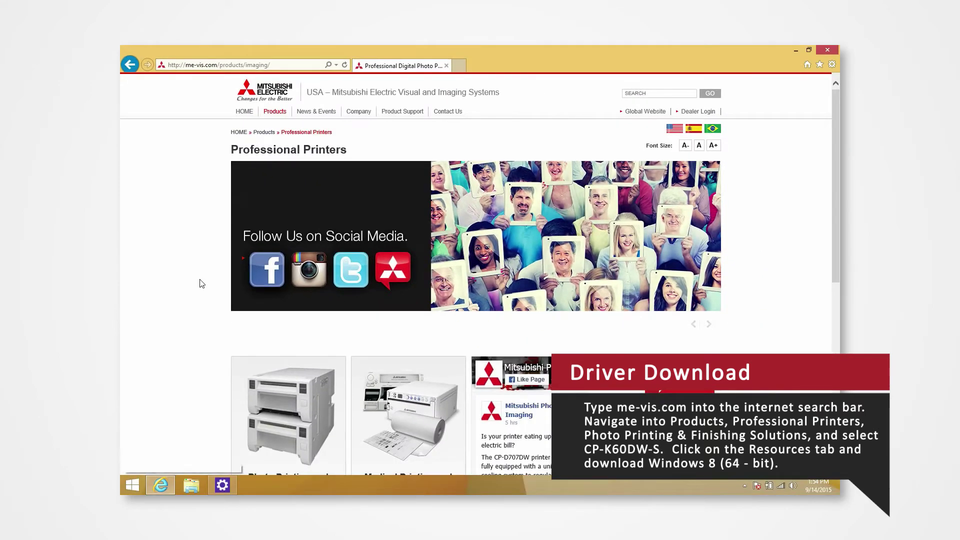
scroll(205, 286, down, 3)
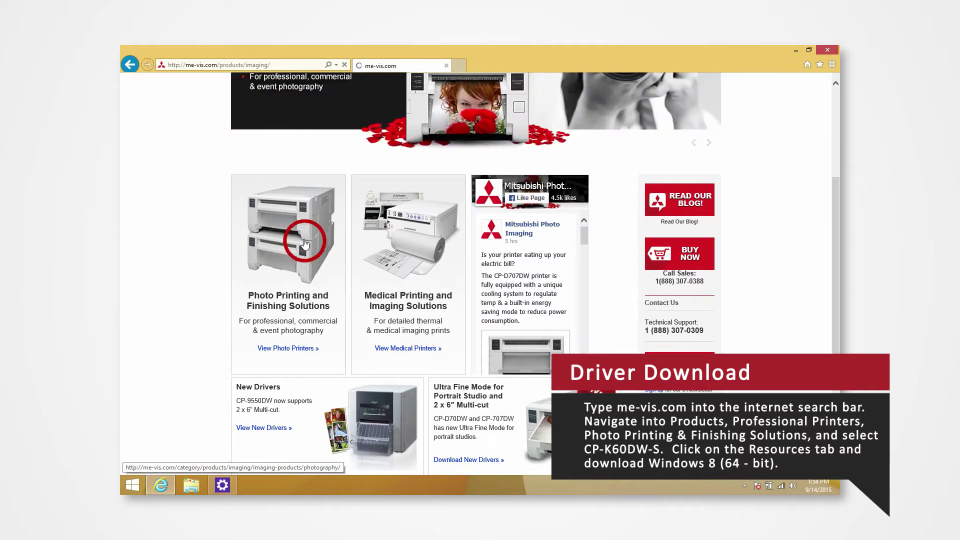
click(340, 260)
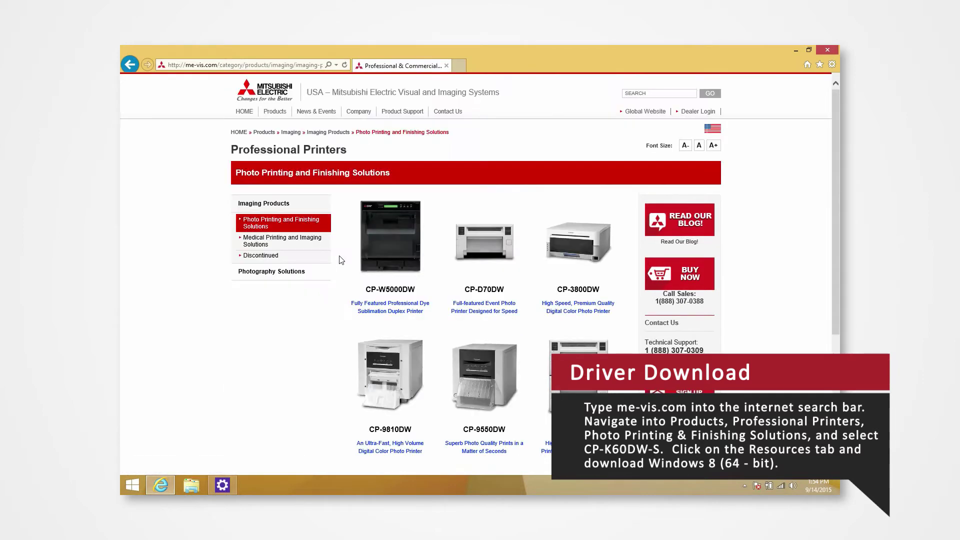
scroll(338, 255, down, 5)
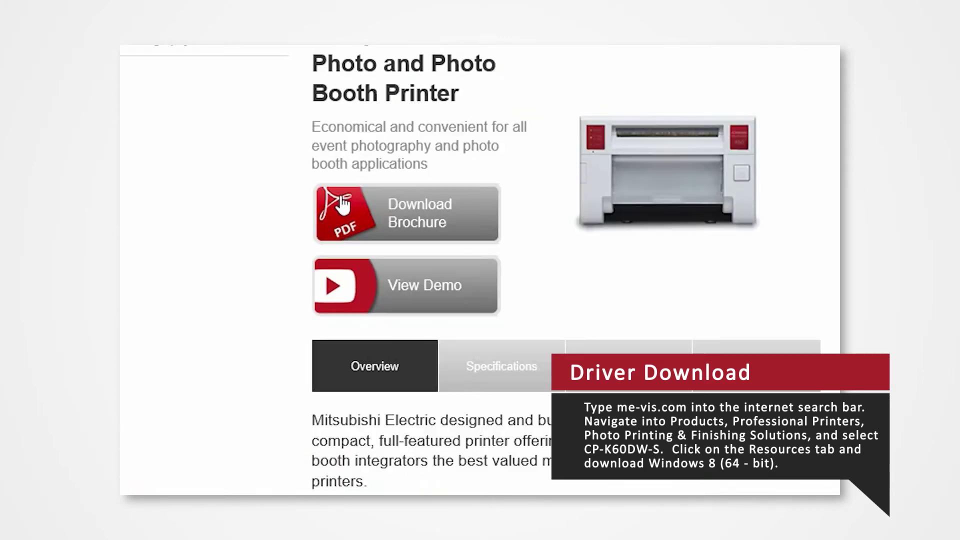
scroll(306, 302, down, 2)
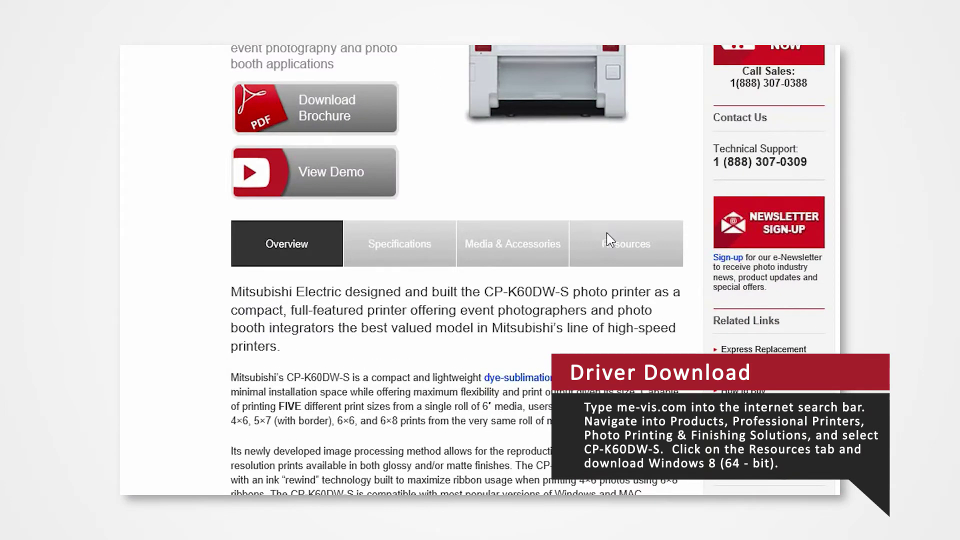
click(607, 235)
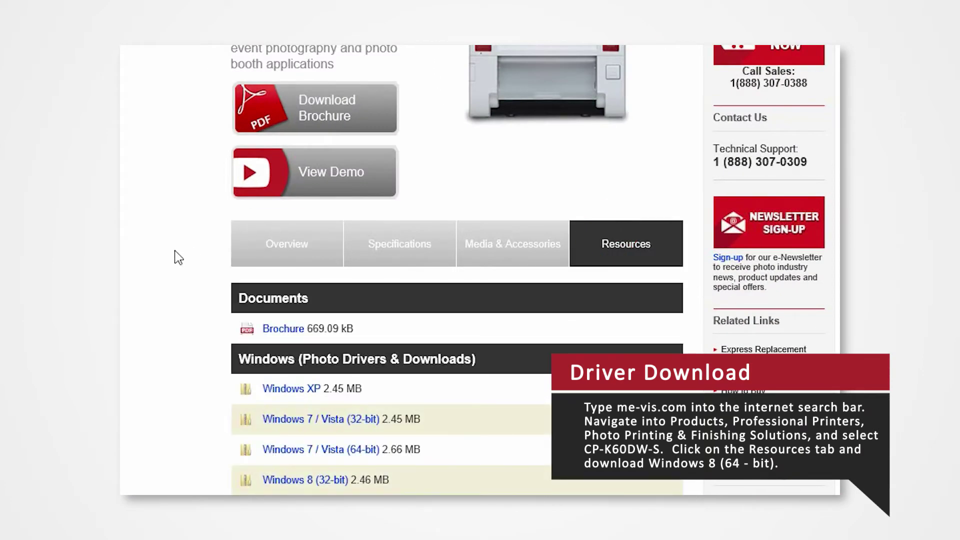
scroll(180, 258, down, 5)
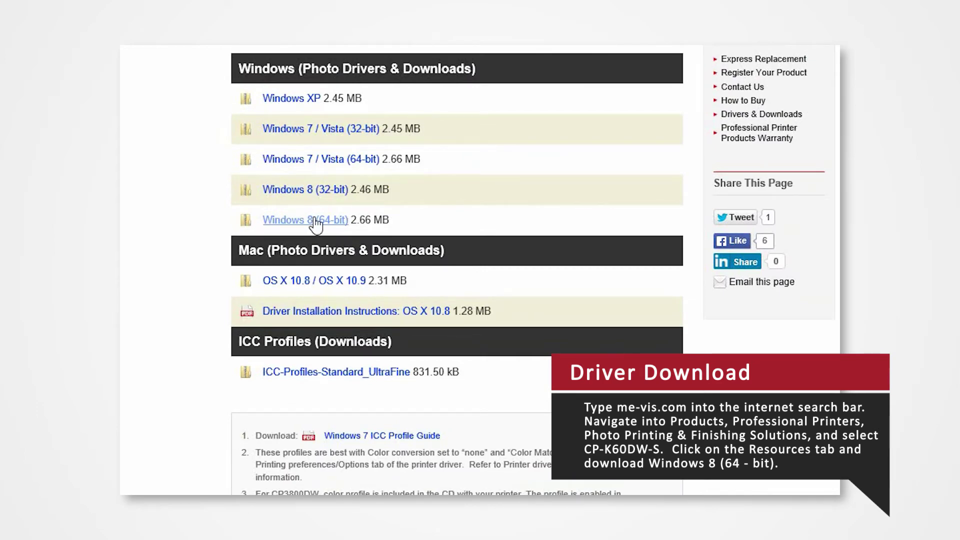
Save the Windows 8 (64-bit) driver link target, CPS60V_x64_Ver100_S, to the Desktop.
right_click(314, 221)
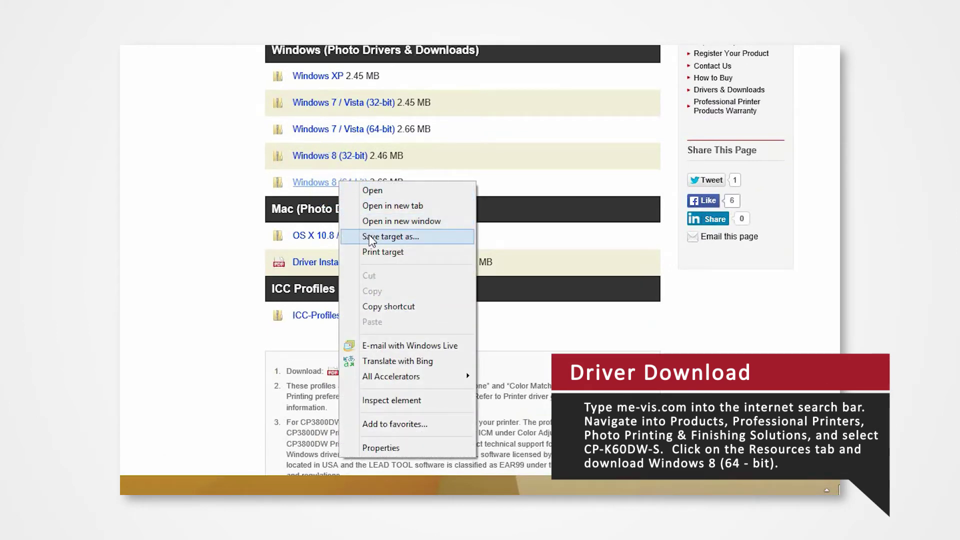
click(380, 237)
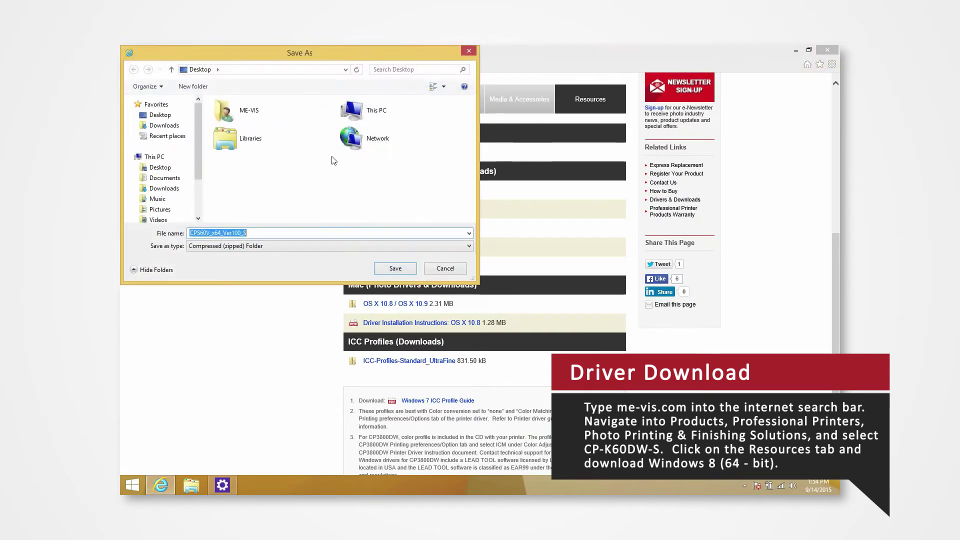
click(160, 118)
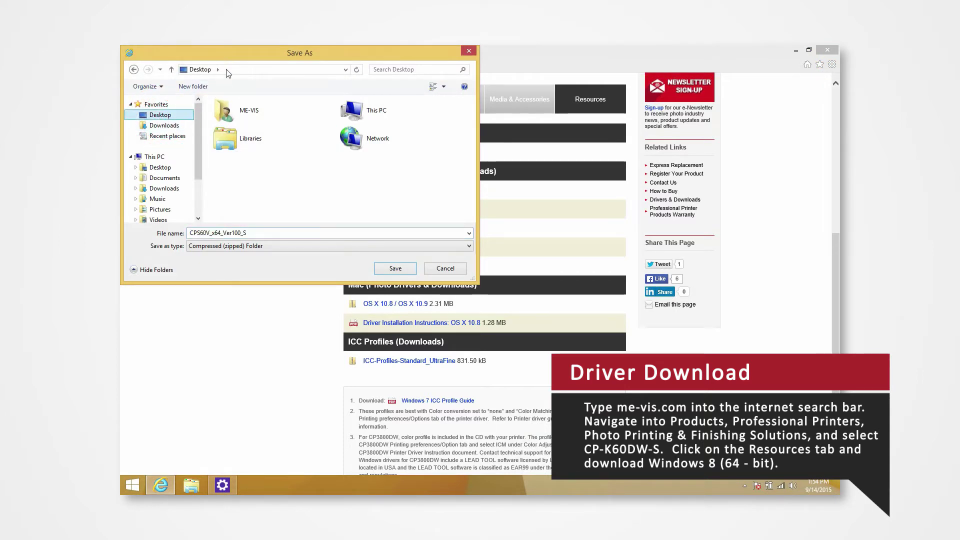
drag(226, 58, 284, 122)
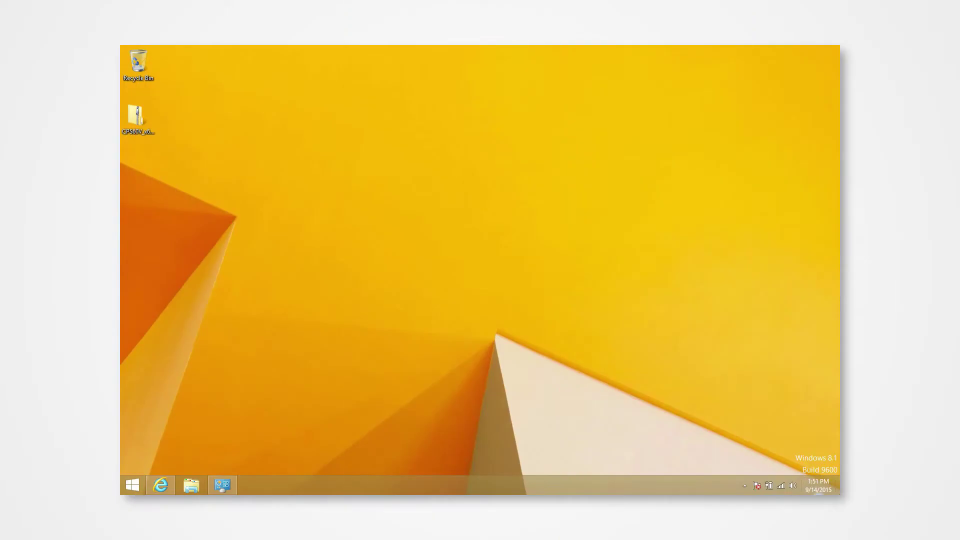
Use Restart now under Advanced startup in PC Settings Recovery.
mouse_move(839, 494)
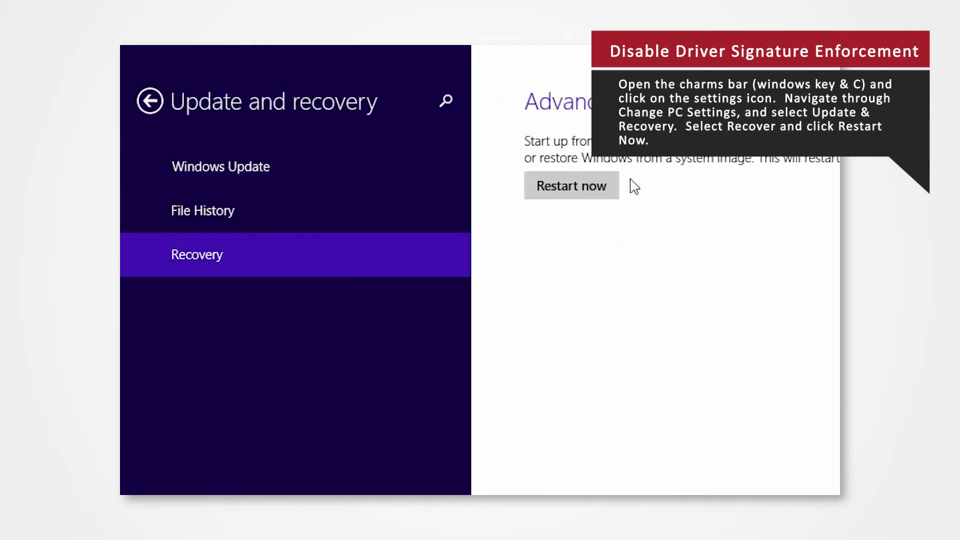
click(589, 200)
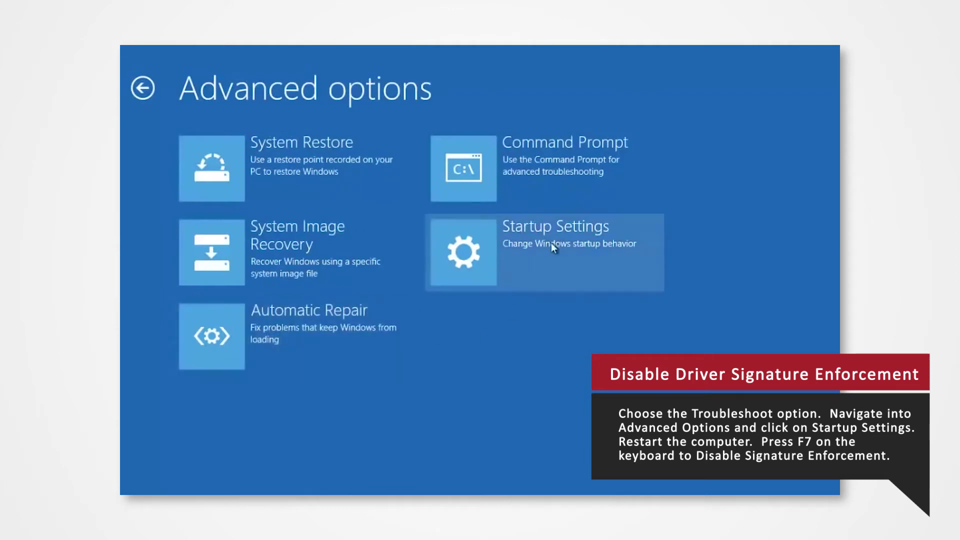
Open Startup Settings and reboot with option 7 to disable driver signature enforcement.
click(523, 265)
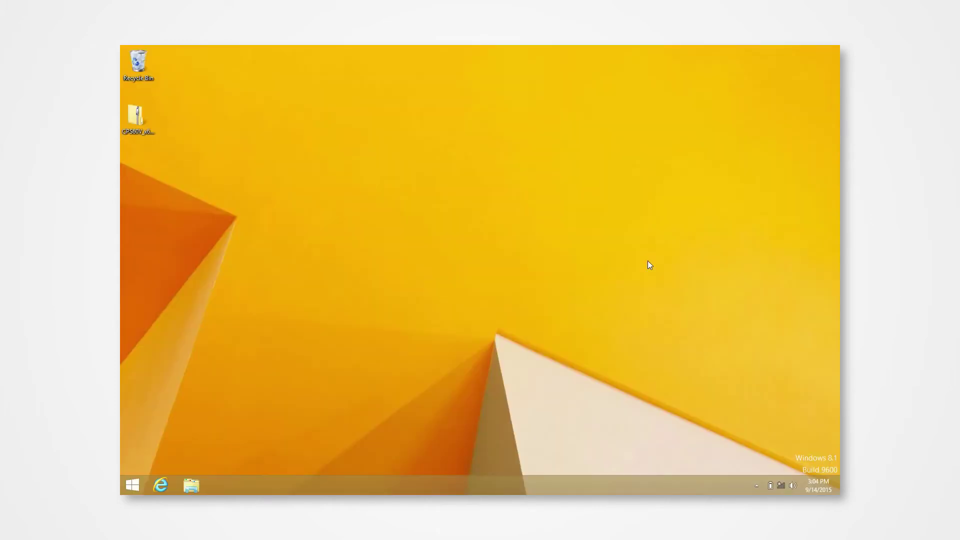
Extract All from the CPS60V_x64_Ver100_S zip into a folder on the Desktop.
right_click(144, 112)
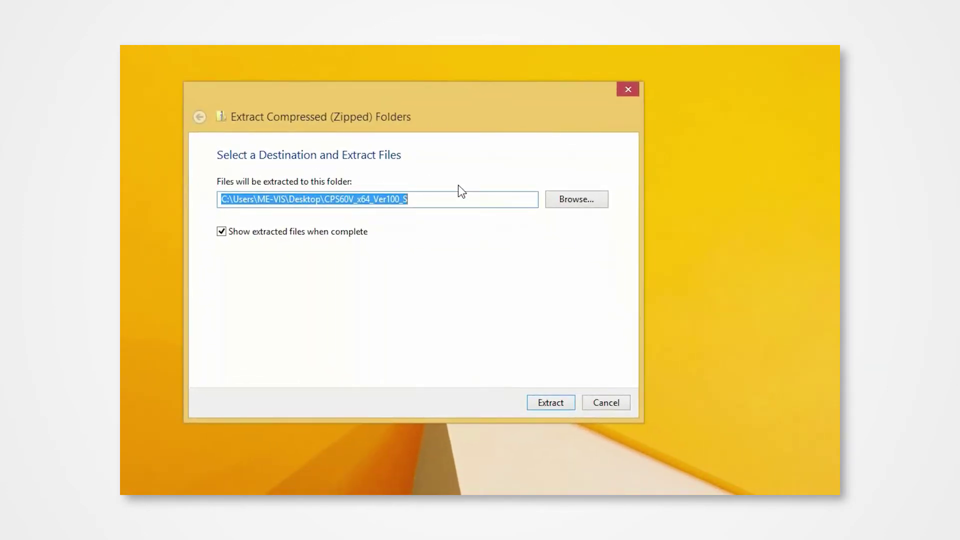
click(532, 401)
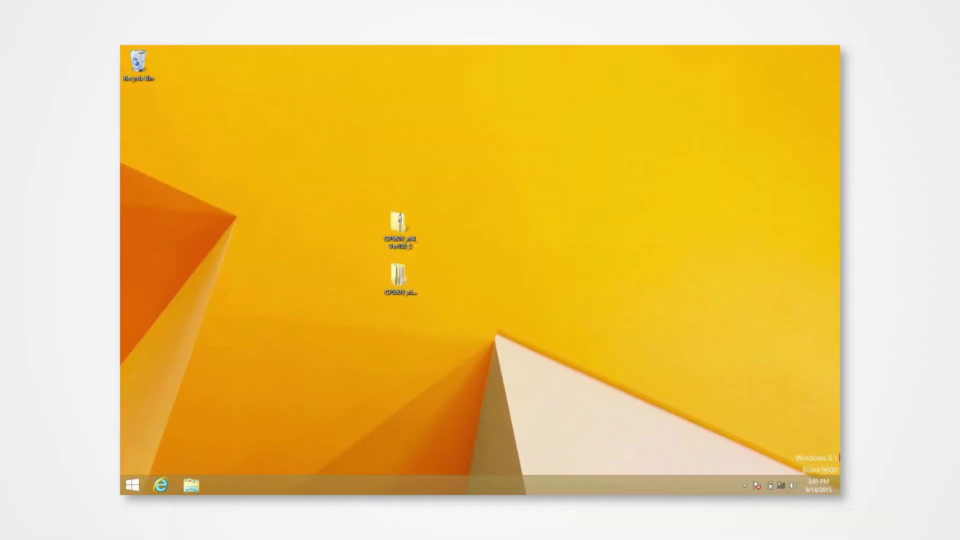
Search for 'control' to open Control Panel and go to Devices and Printers.
mouse_move(839, 46)
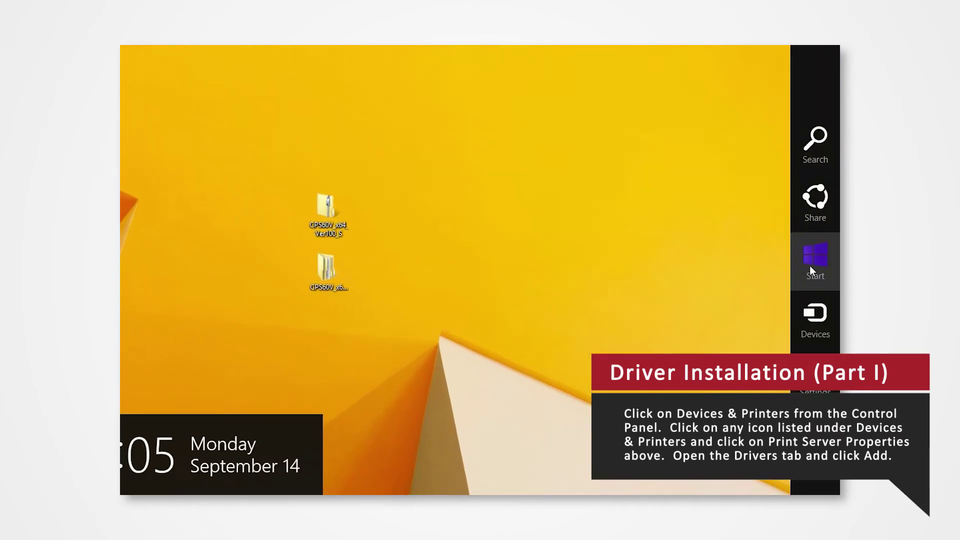
click(814, 144)
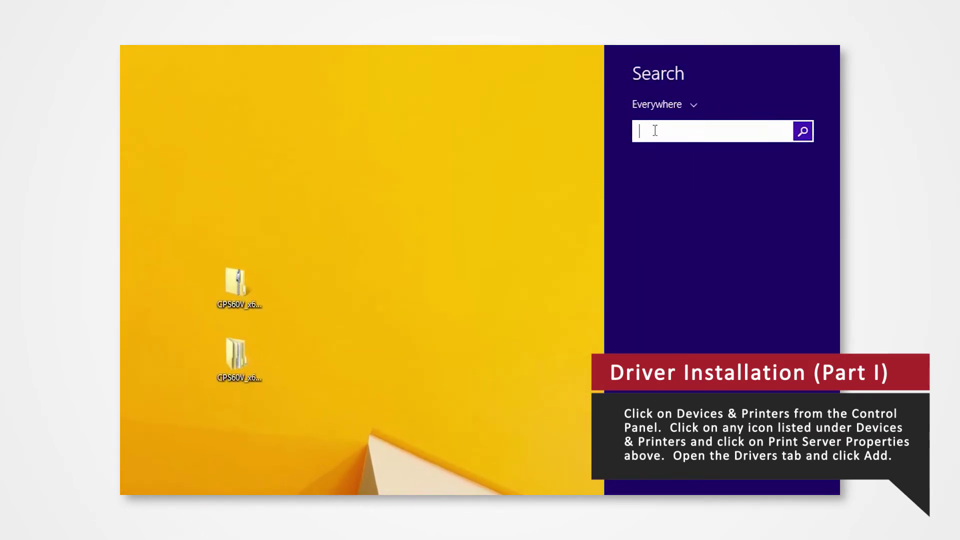
text(control panel)
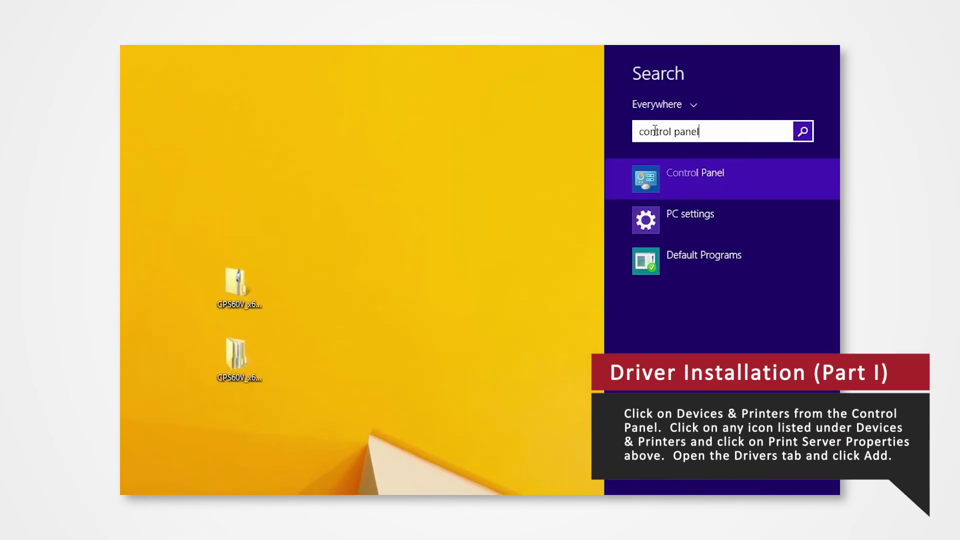
key(Return)
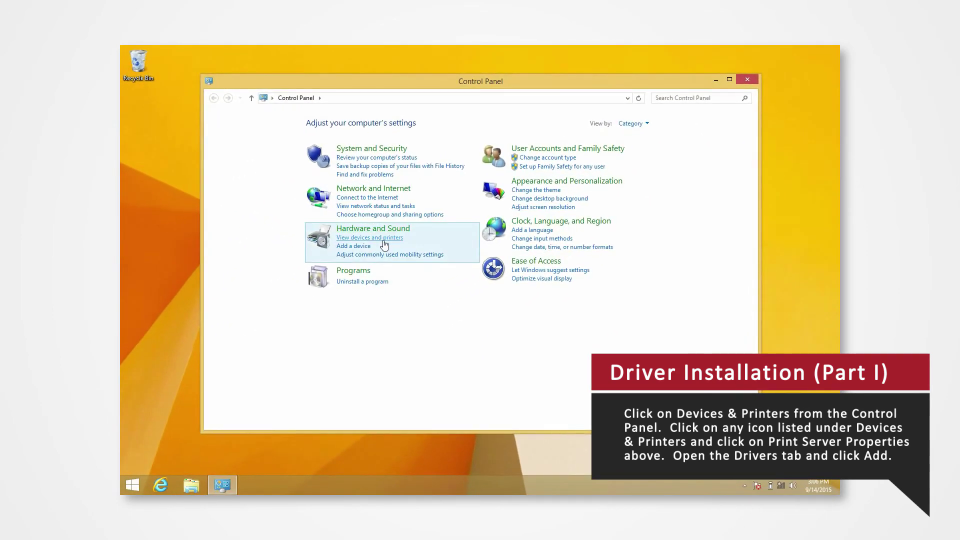
click(384, 239)
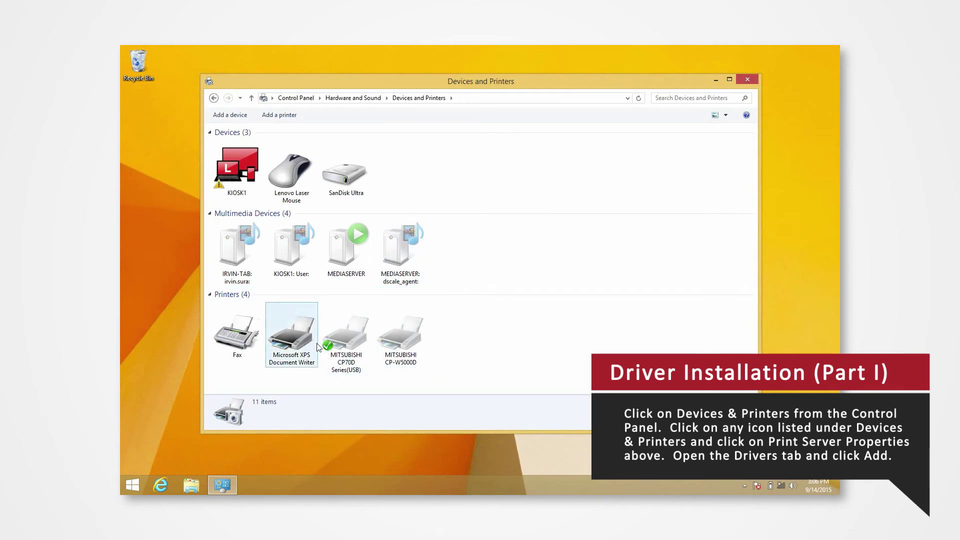
Select a printer, open Print server properties' Drivers tab, and choose Add.
click(280, 338)
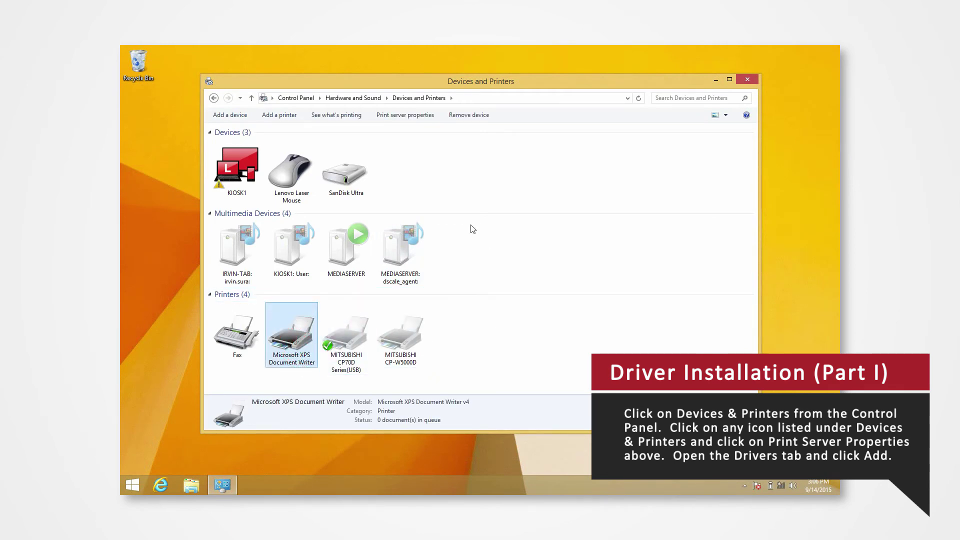
click(419, 120)
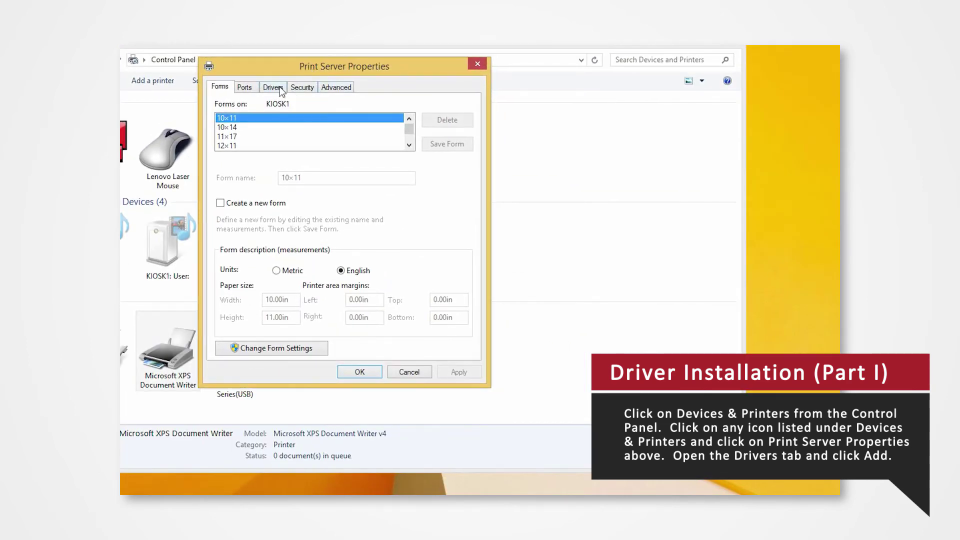
click(279, 88)
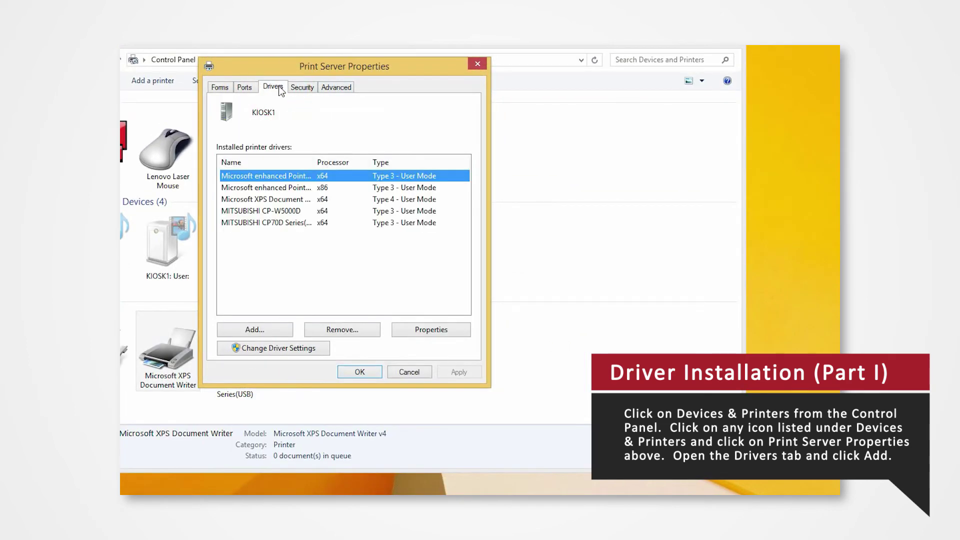
click(276, 326)
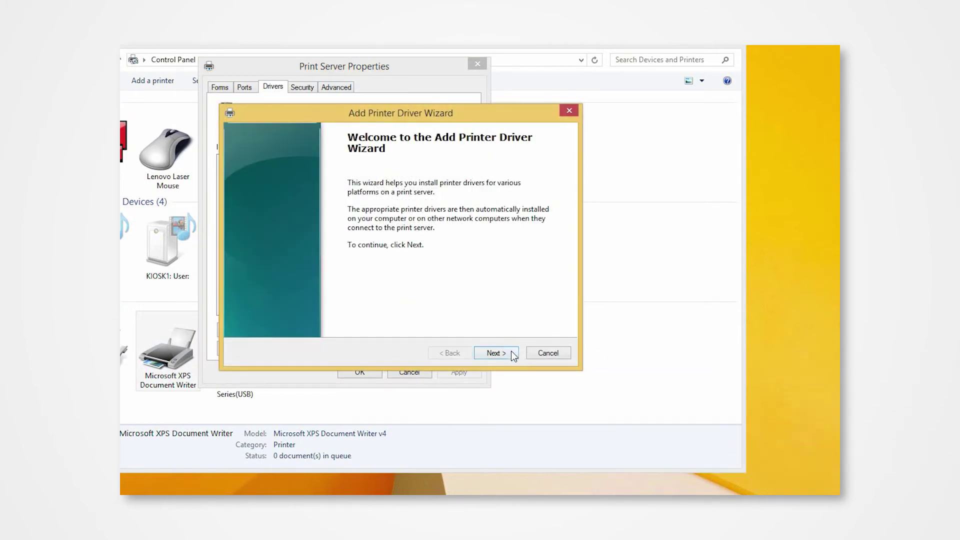
Pass the wizard's welcome page and keep x64 as the processor type.
click(511, 350)
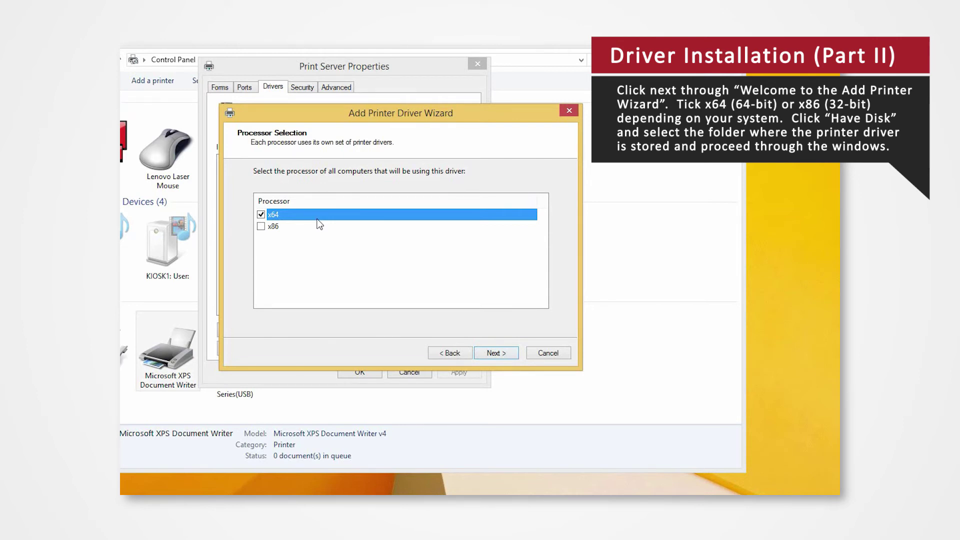
click(487, 353)
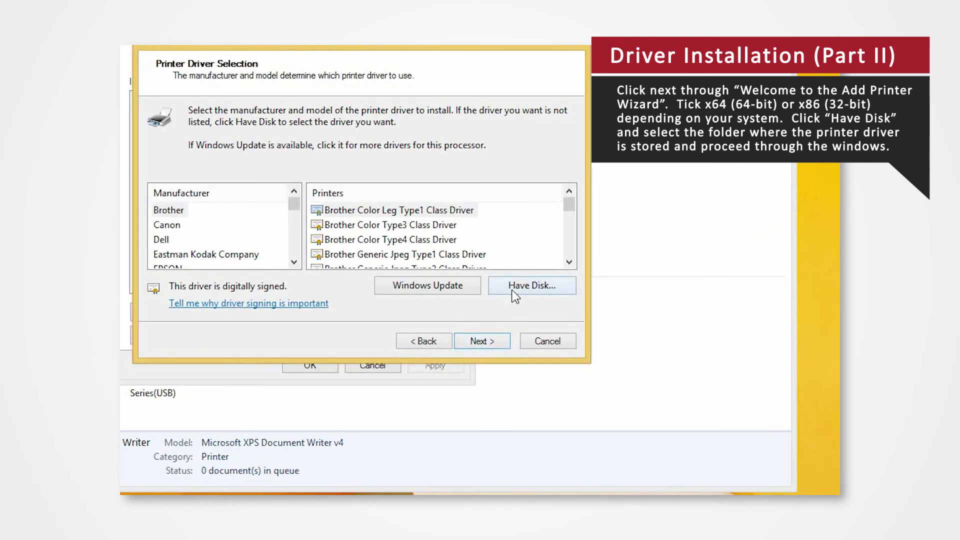
Use Have Disk to load CPS60N0 from Desktop\CPS60V_x64_Ver100_S, then Next and Finish for CP-K60DW-S.
click(514, 295)
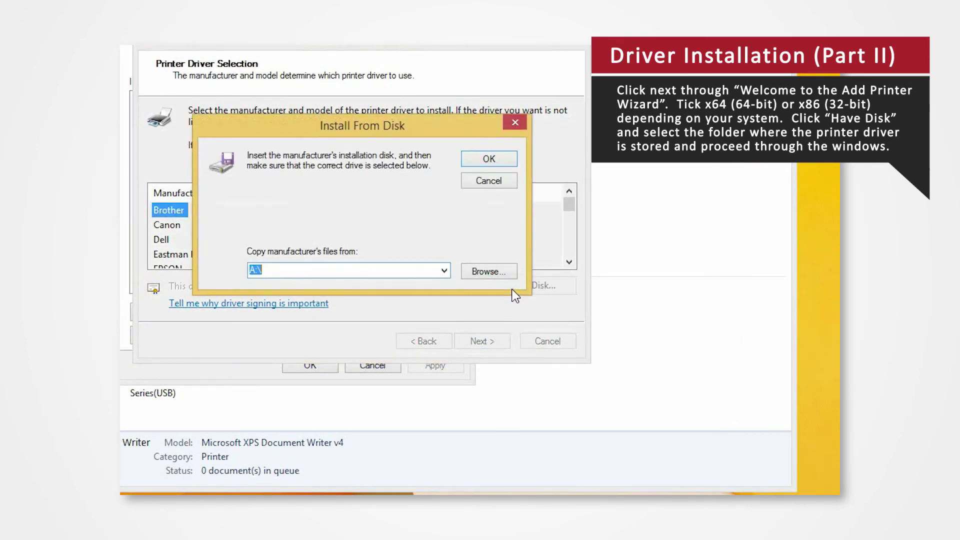
click(499, 278)
click(241, 256)
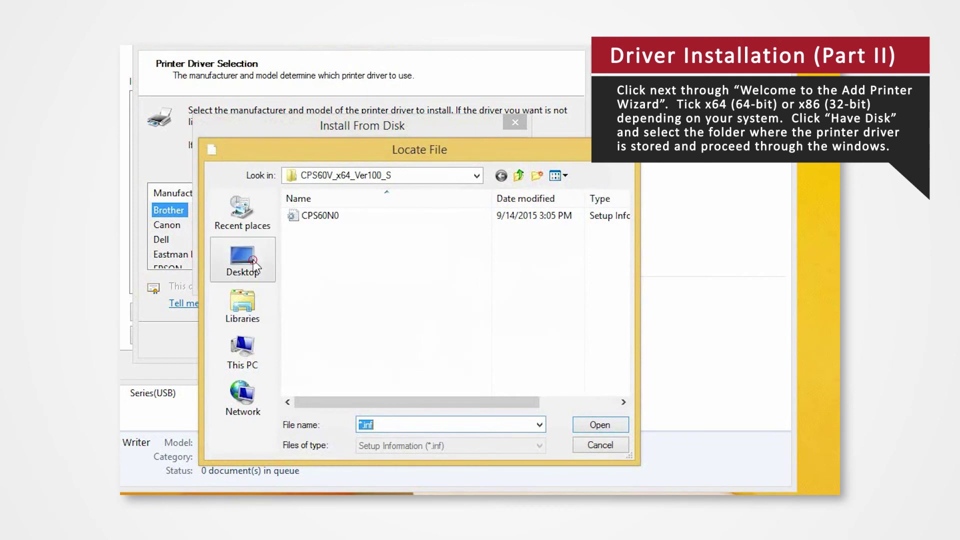
double_click(373, 287)
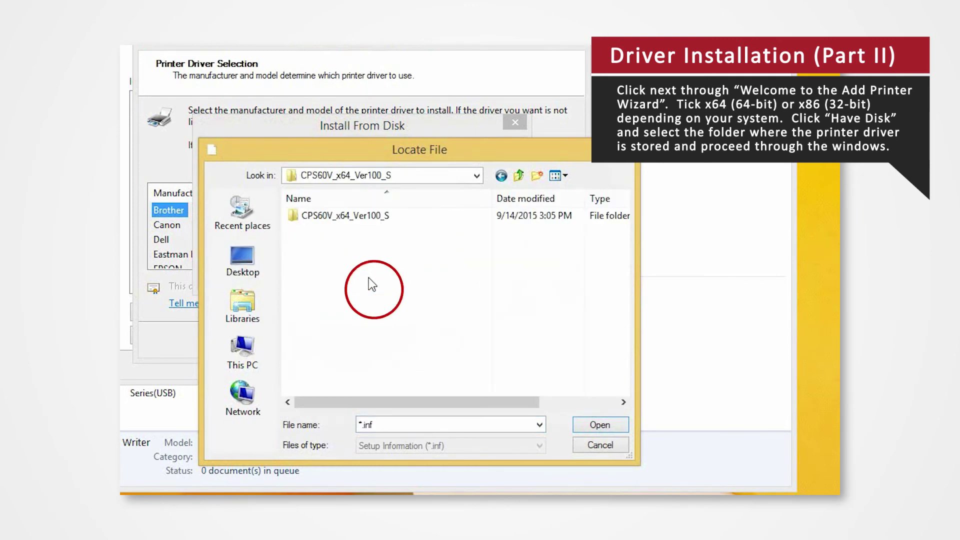
click(347, 217)
click(320, 220)
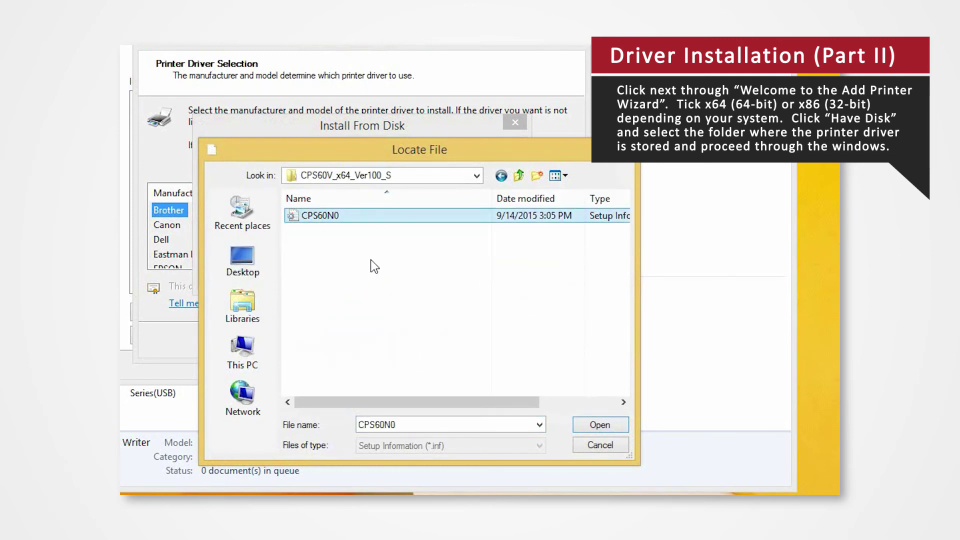
click(585, 427)
click(475, 159)
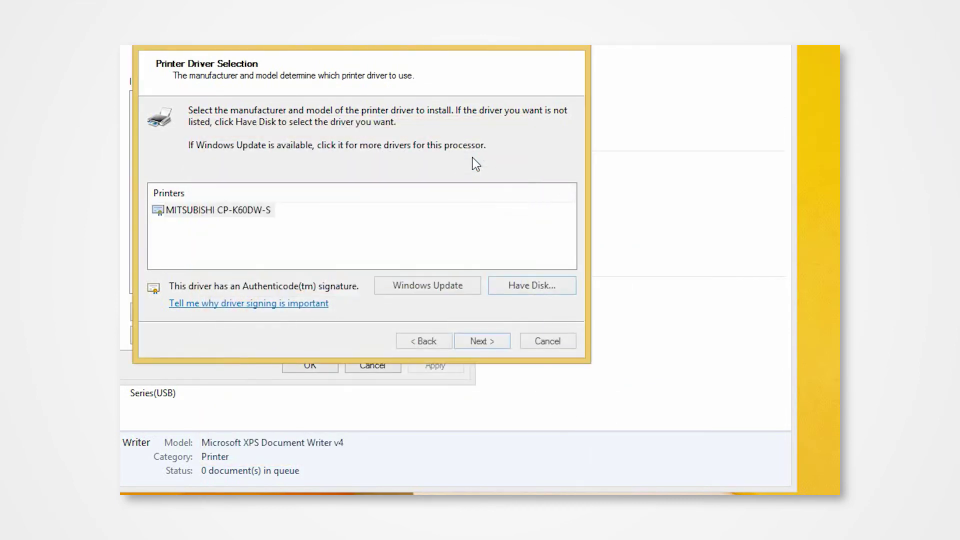
click(484, 342)
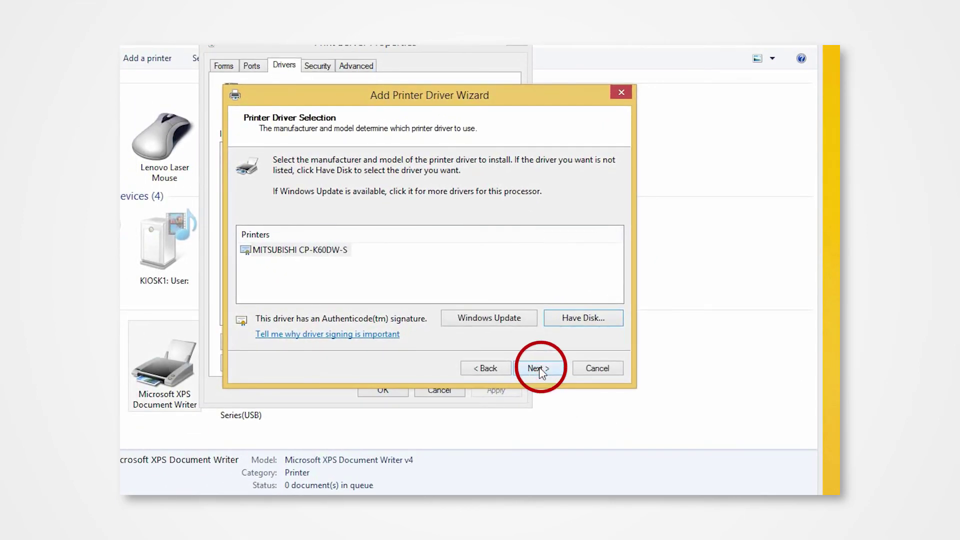
click(540, 369)
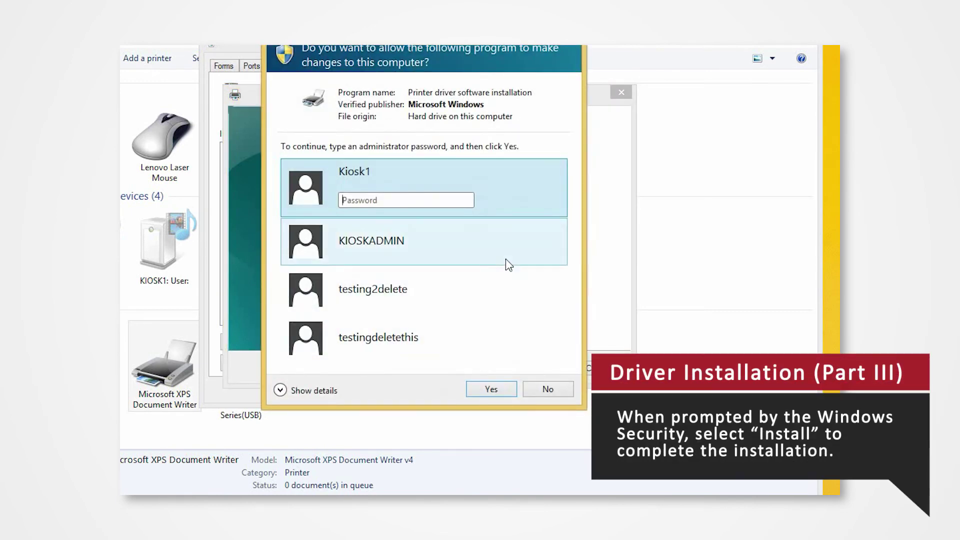
Enter the administrator password in the UAC prompt to approve the driver installation.
click(437, 199)
text(abc)
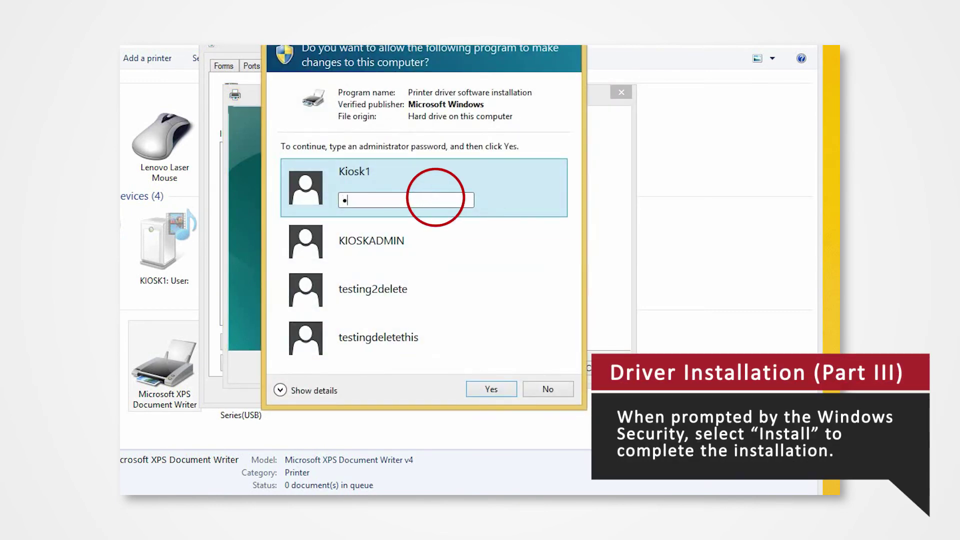
key(Return)
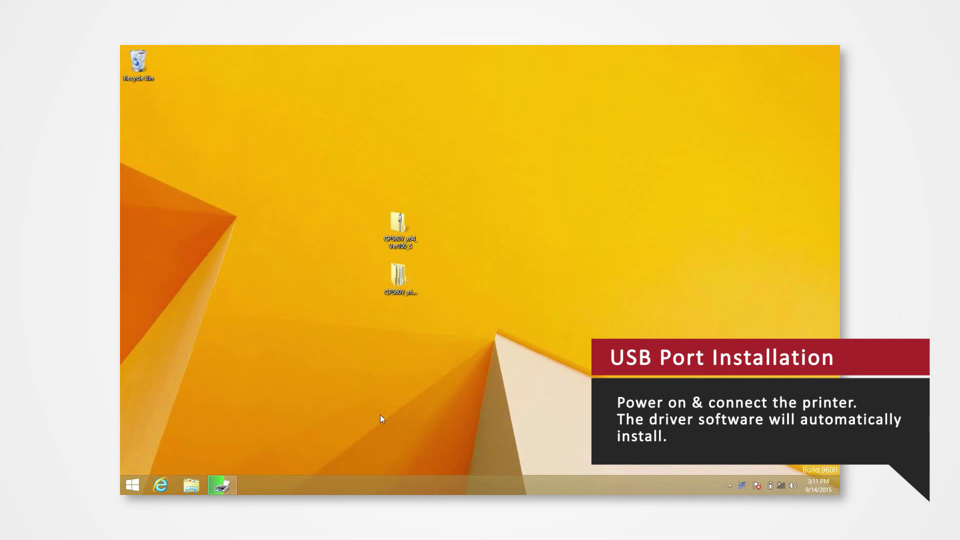
Watch the automatic device setup install the MITSUBISHI CP-K60DW-S printer.
click(225, 484)
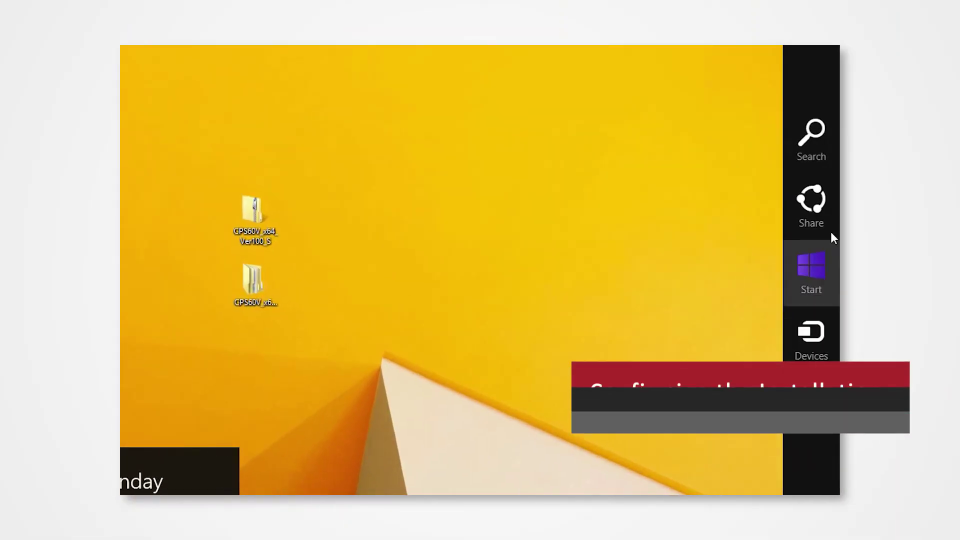
Search for 'control pan' to reach Control Panel, then go to View devices and printers.
click(830, 143)
text(control panel)
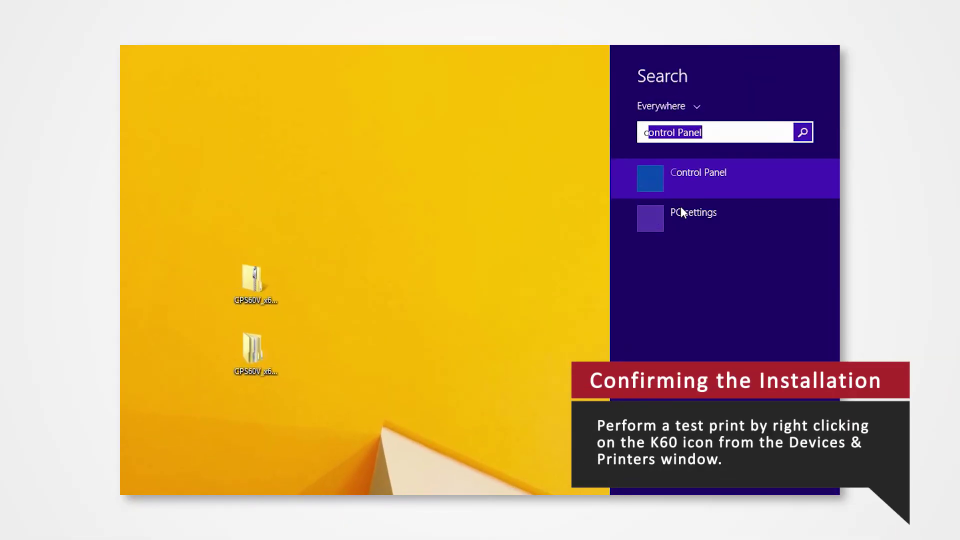
key(Return)
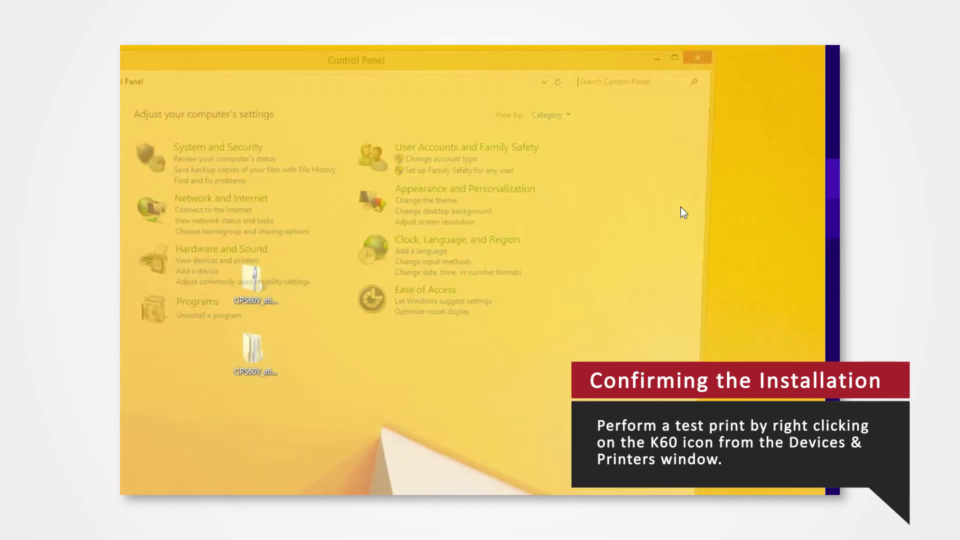
click(412, 238)
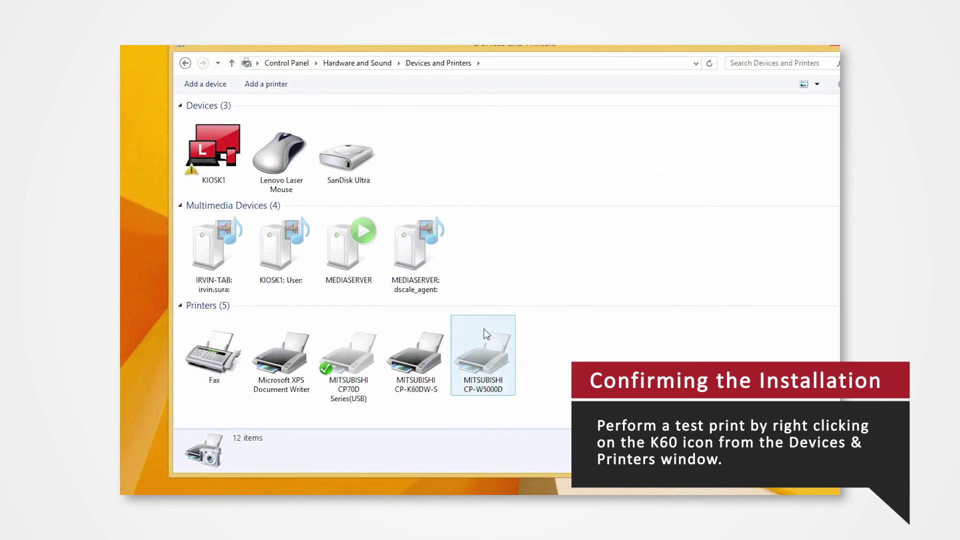
Open Printer properties for the MITSUBISHI CP-K60DW-S from its right-click menu.
click(426, 378)
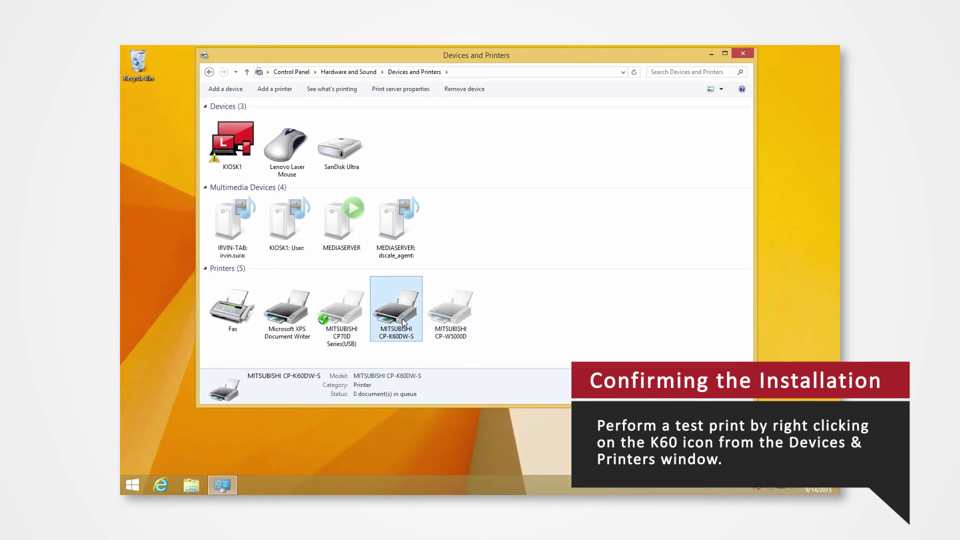
right_click(403, 323)
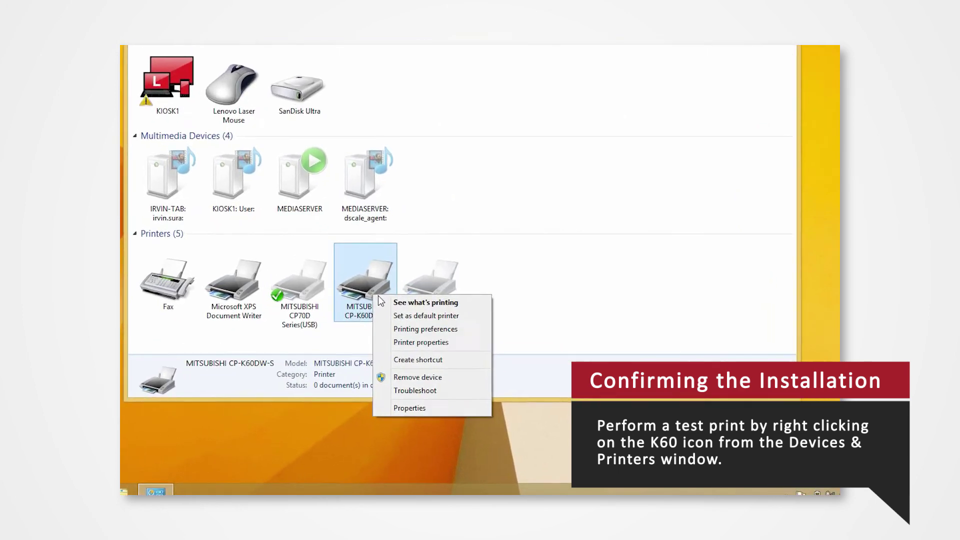
click(383, 325)
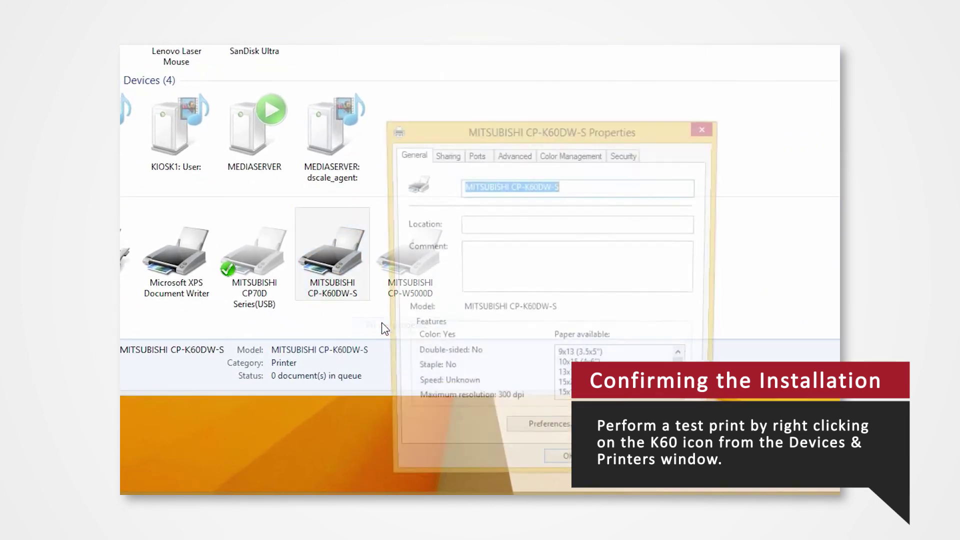